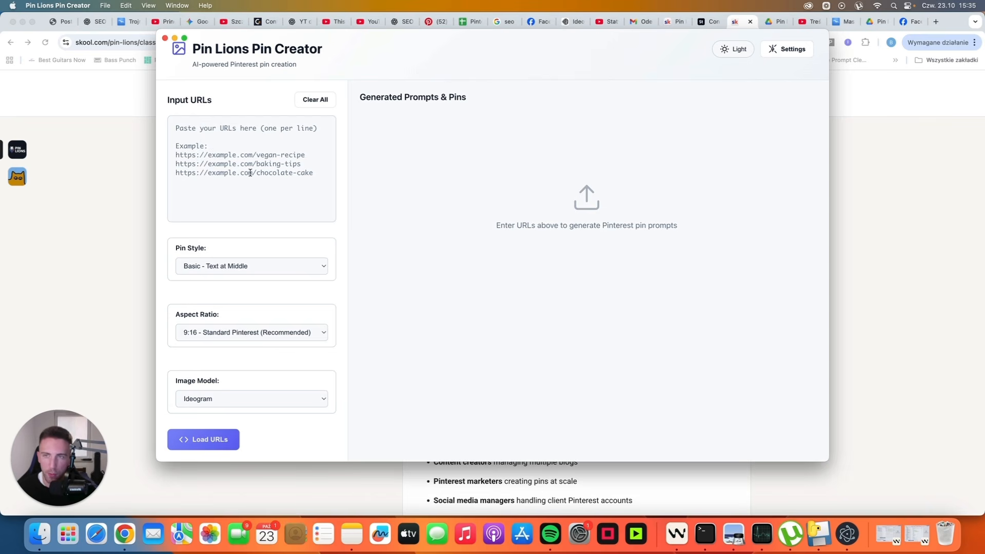
# Step: Paste the cheesy beef casserole, blueberry cheesecake, peanut butter fudge and grilled chicken wings recipe URLs into the URL input
pyautogui.click(243, 144)
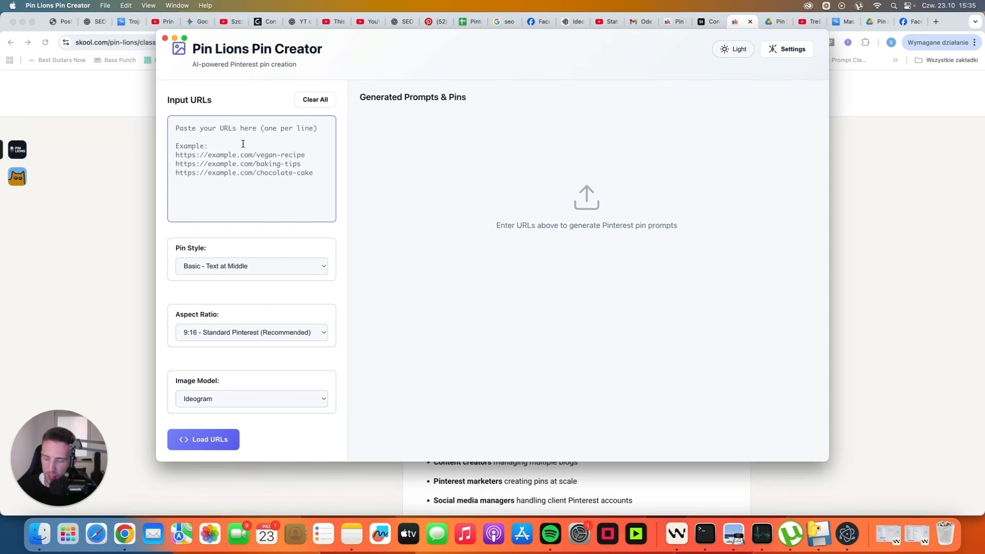
pyautogui.write('https://yourdomain.com/cheesy-beef-casserole https://yourdomain.com/blueberry-cheesecake https://yourdomain.com/peanut-butter-fudge https://yourdomain.com/grilled-chicken-wings')
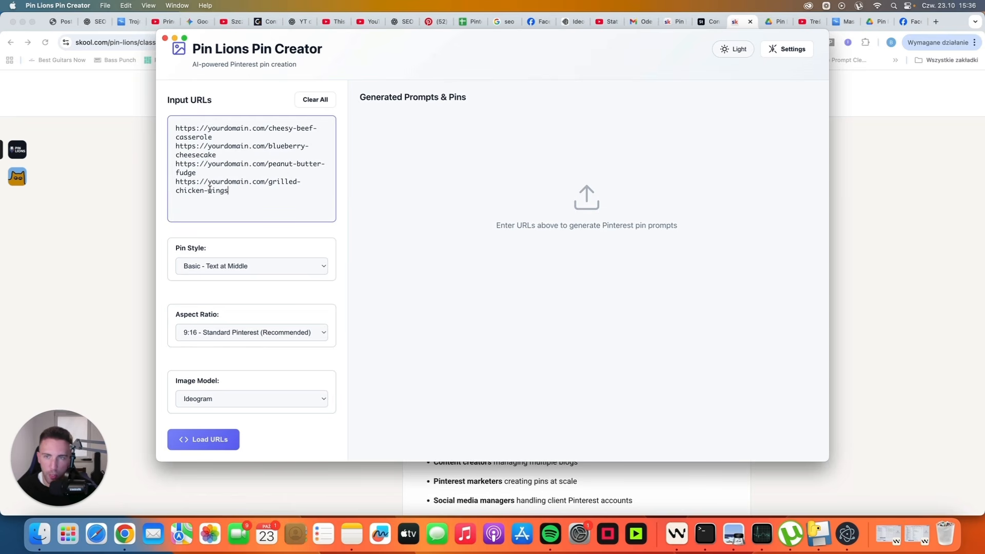
pyautogui.press('Tab')
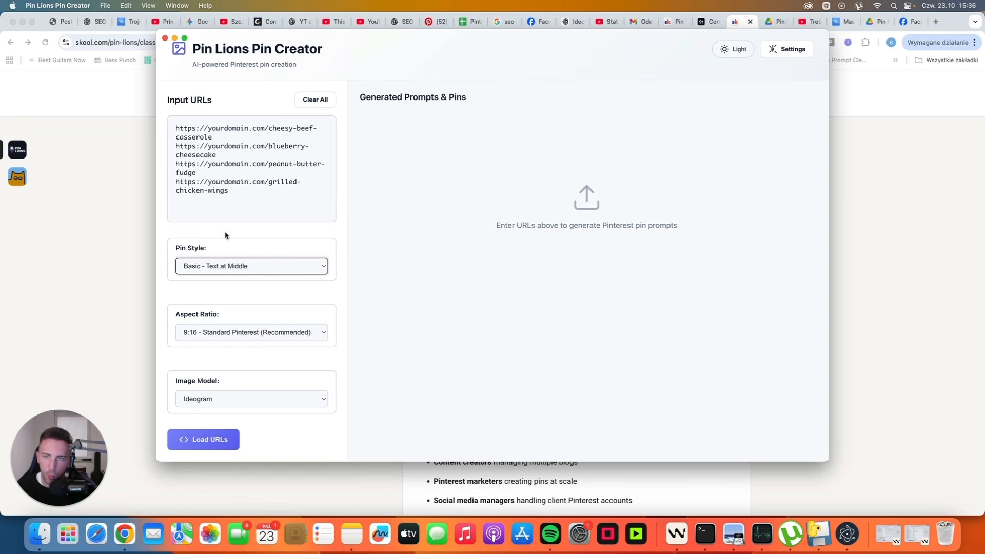
# Step: Look over the Pin Style options, then bring up the Settings dialog
pyautogui.click(245, 276)
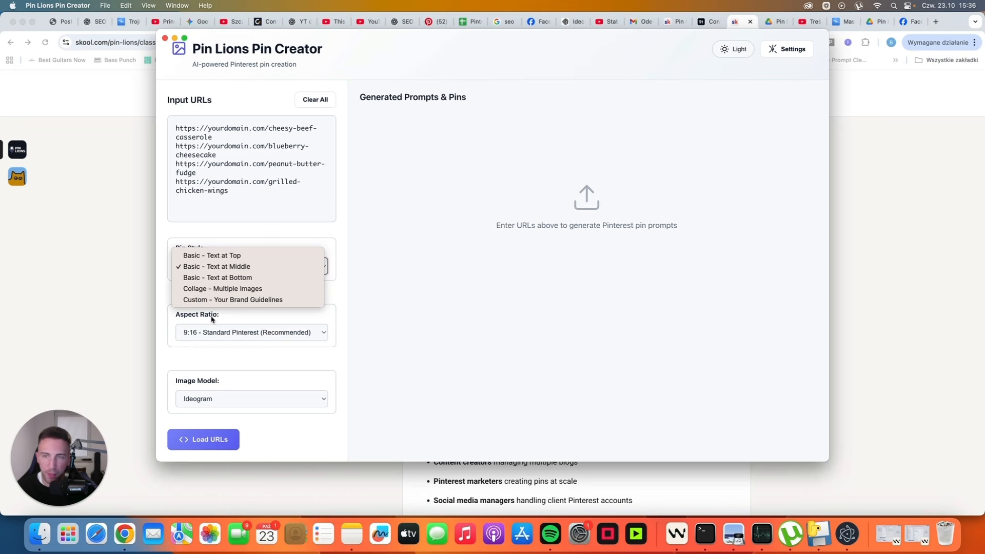
pyautogui.click(221, 300)
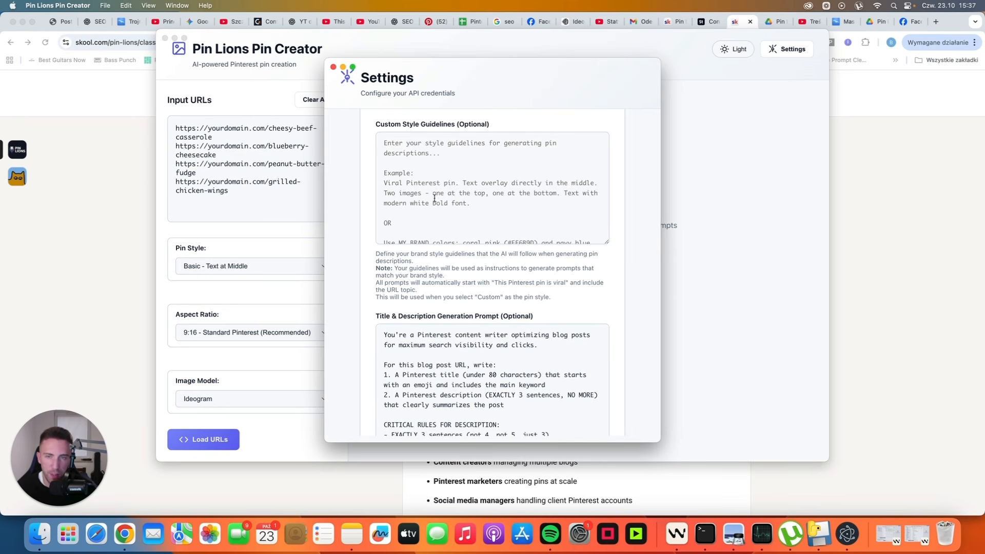
# Step: Scroll through Settings to review the Title & Description Generation Prompt
pyautogui.scroll(1, 434, 197)
pyautogui.scroll(-3, 430, 293)
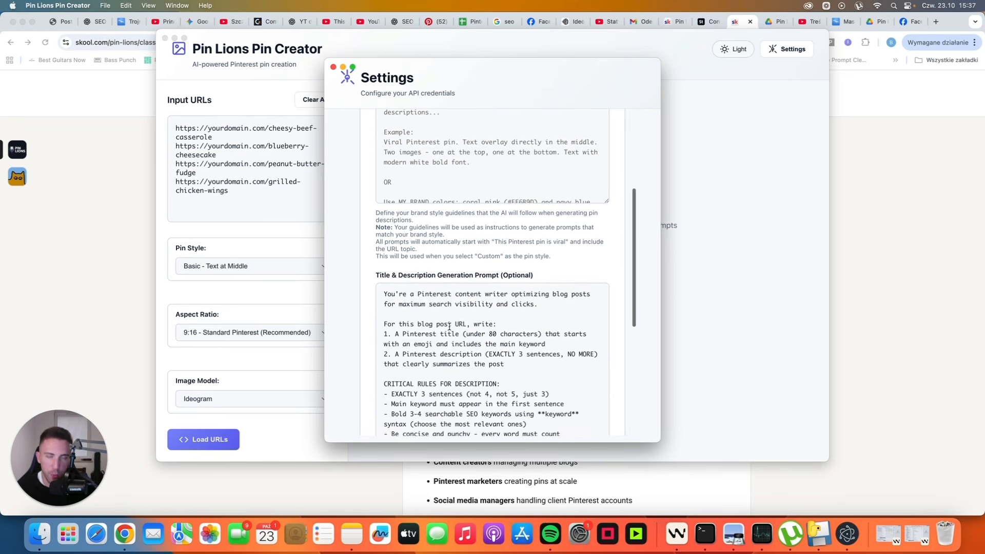
pyautogui.scroll(-1, 472, 321)
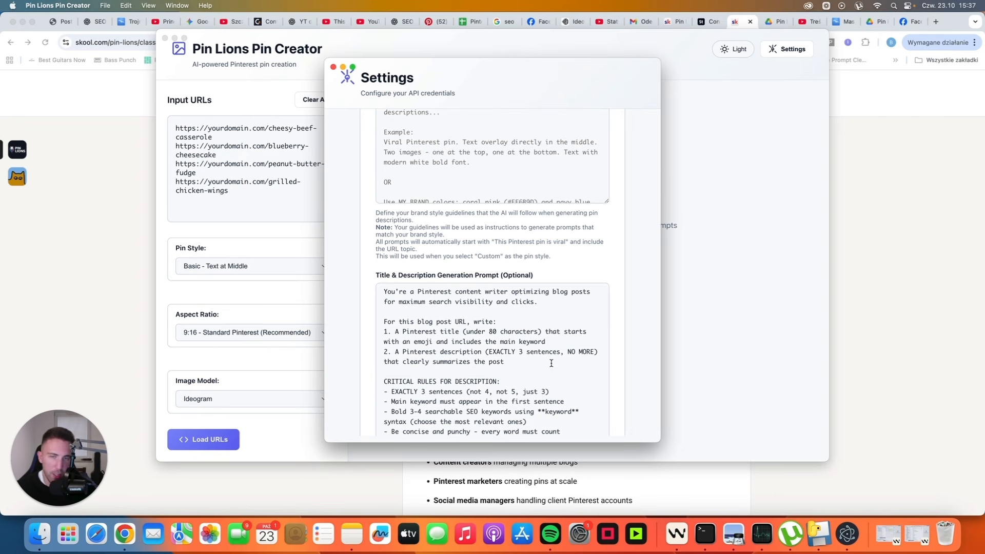
# Step: Close Settings, set Pin Style to Basic - Text at Bottom and keep the 9:16 ratio
pyautogui.click(255, 231)
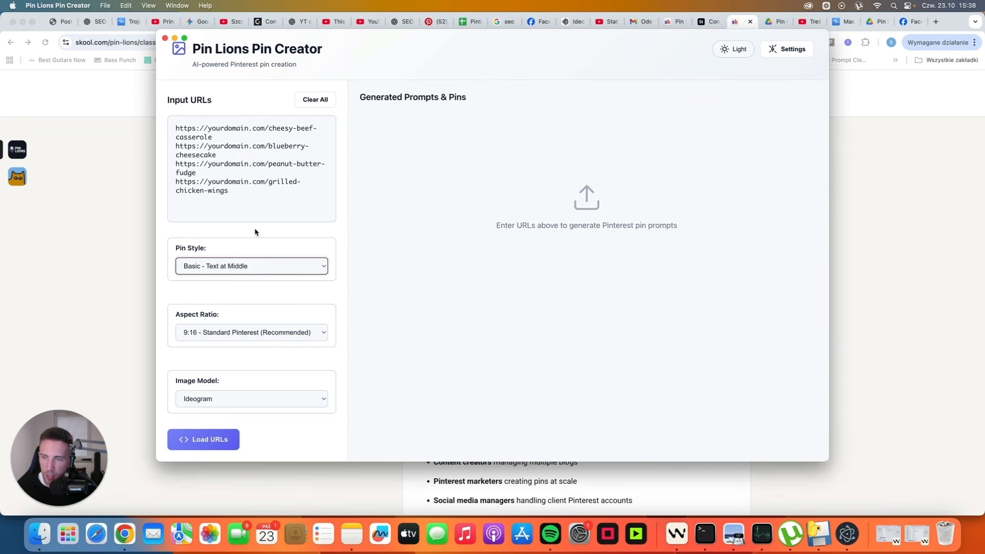
pyautogui.click(268, 274)
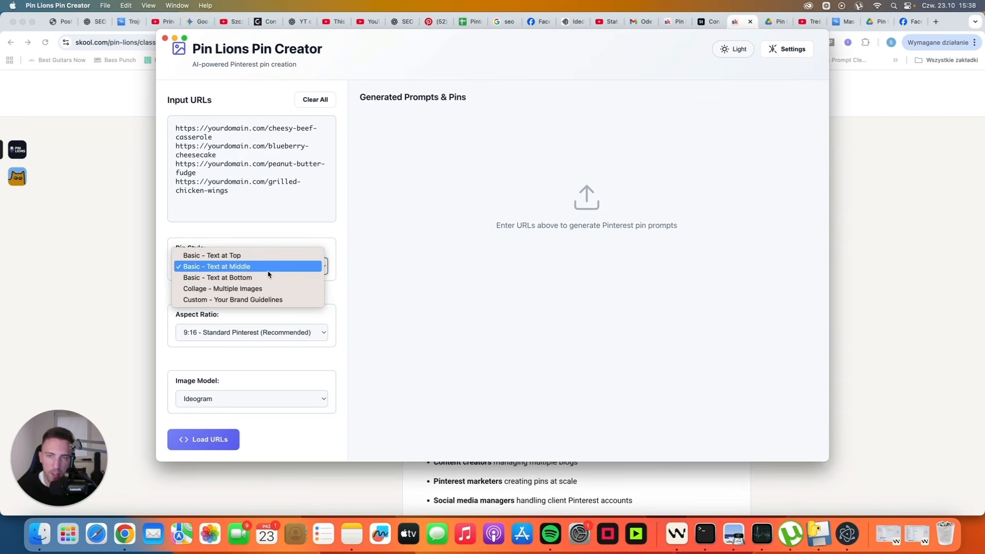
pyautogui.click(238, 279)
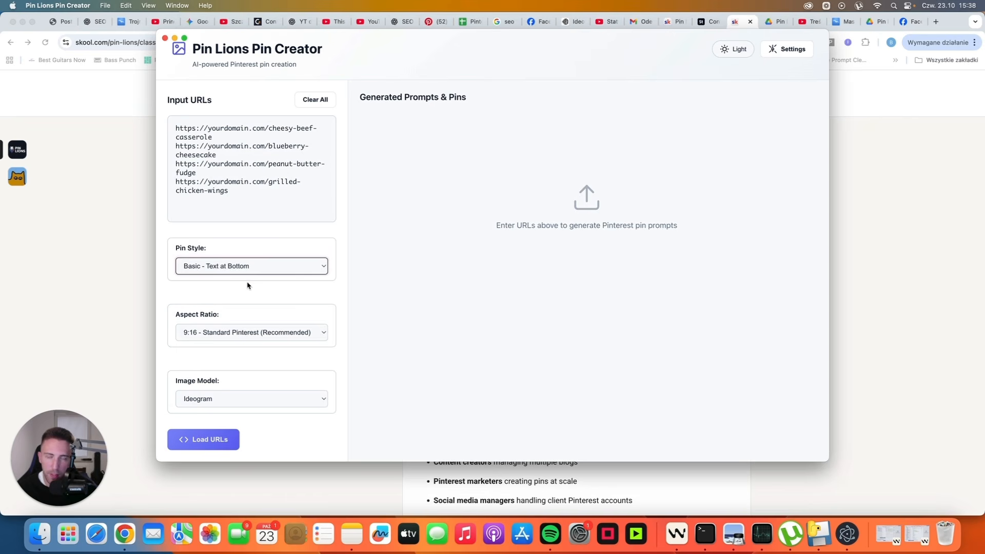
pyautogui.click(219, 341)
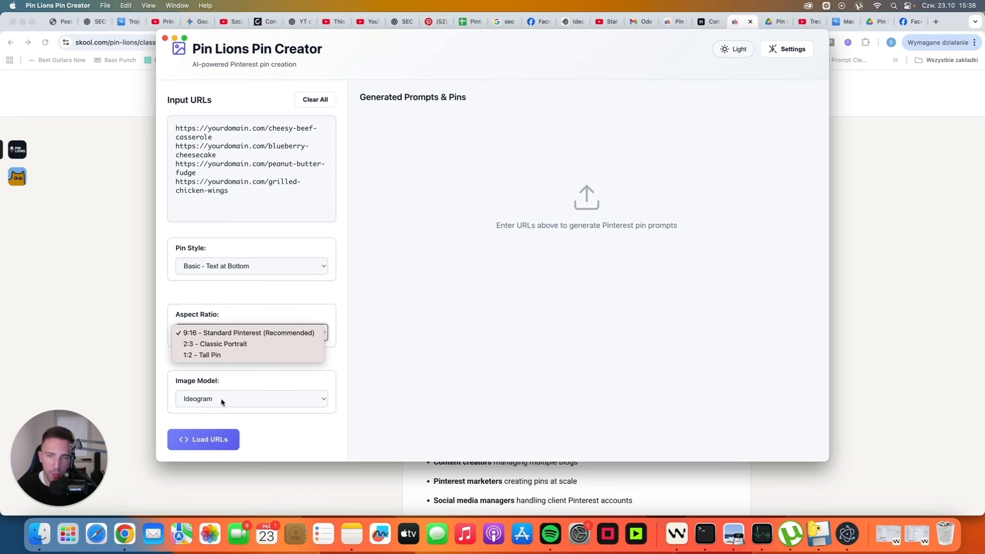
pyautogui.click(199, 335)
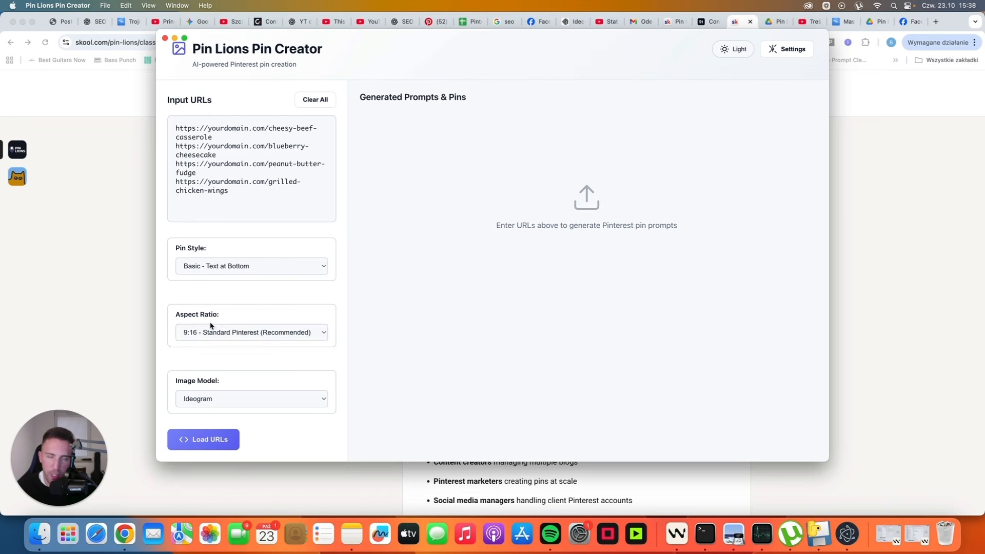
# Step: Try 1:2 - Tall Pin and SeeDream-4, then settle on Google Imagen with 9:16
pyautogui.click(230, 335)
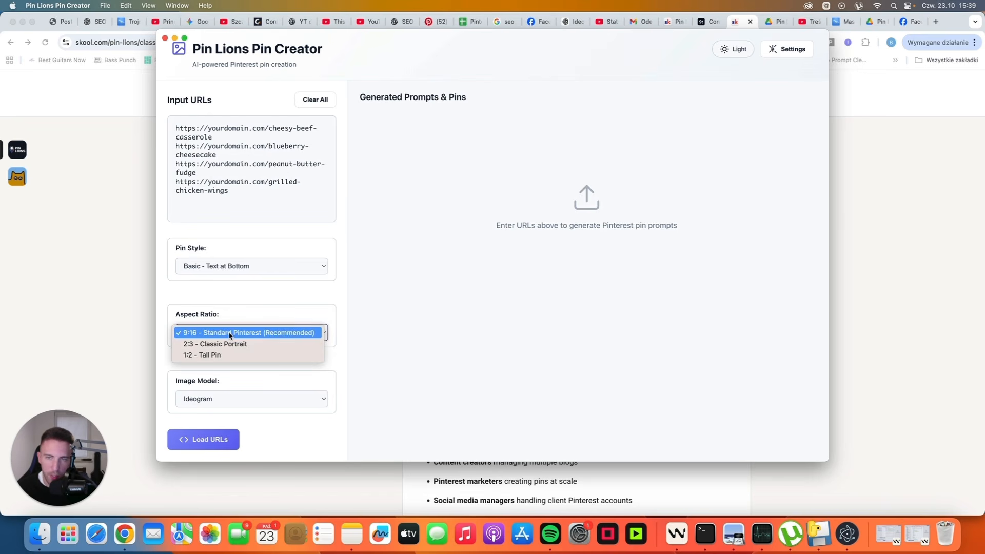
pyautogui.click(206, 356)
pyautogui.click(216, 401)
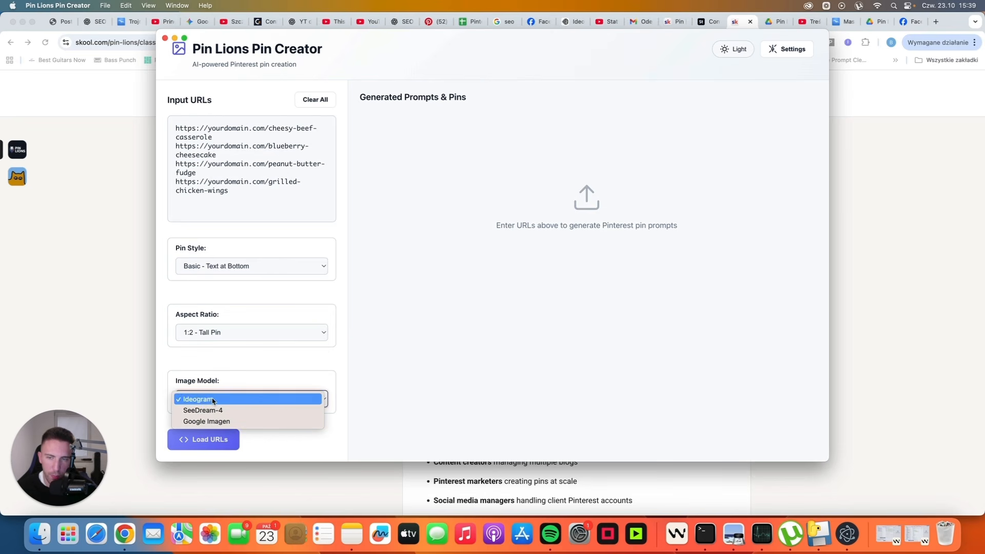
pyautogui.click(219, 409)
pyautogui.click(218, 338)
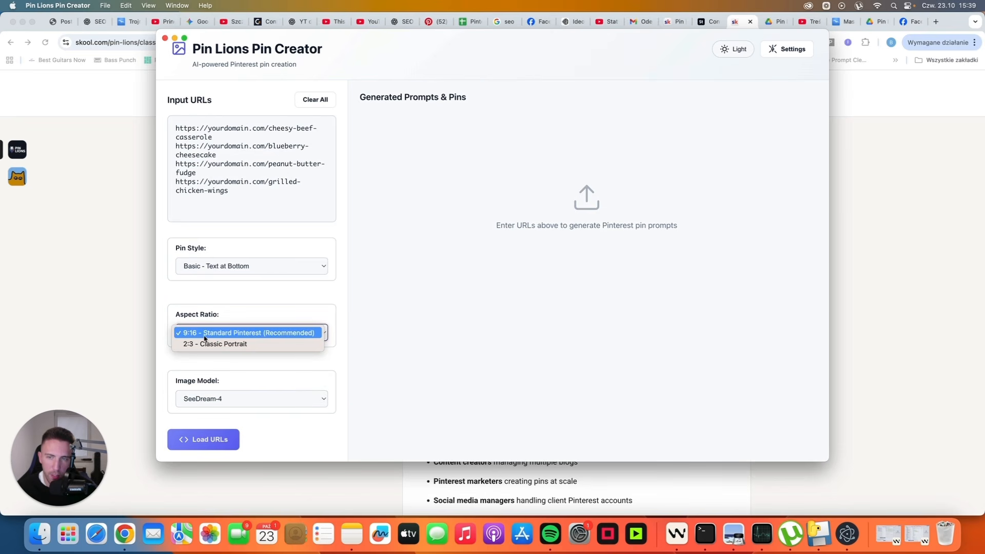
pyautogui.click(218, 400)
pyautogui.click(217, 400)
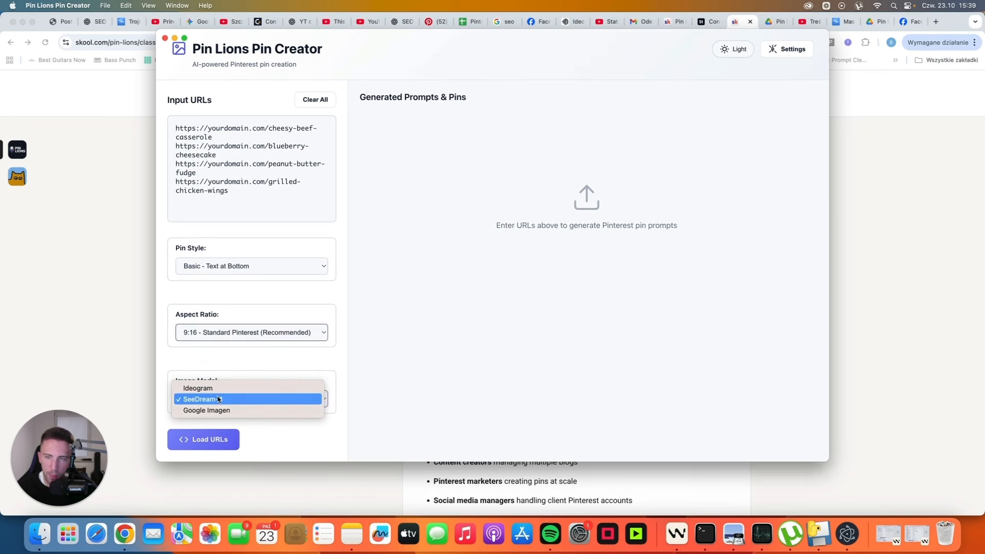
pyautogui.click(218, 410)
pyautogui.click(217, 340)
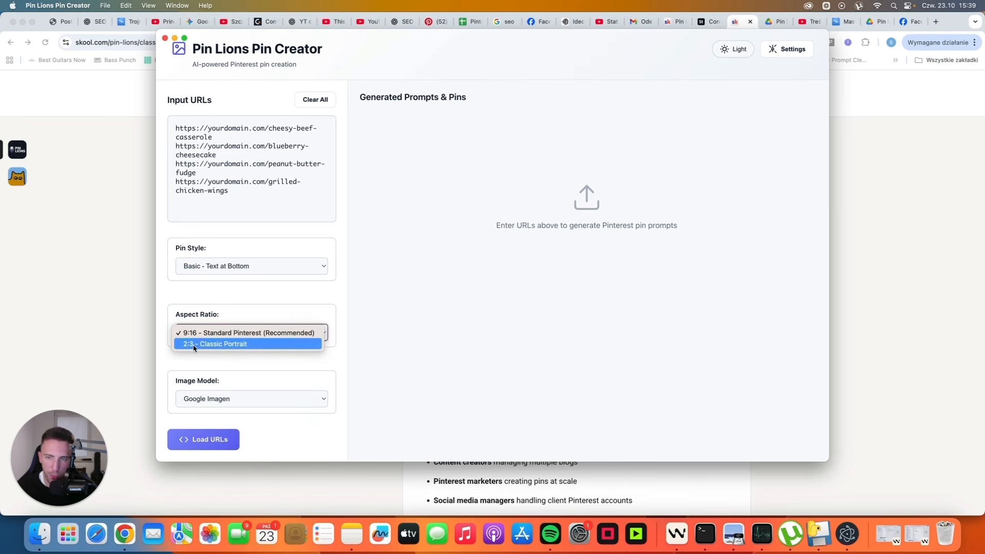
pyautogui.click(368, 357)
pyautogui.click(308, 398)
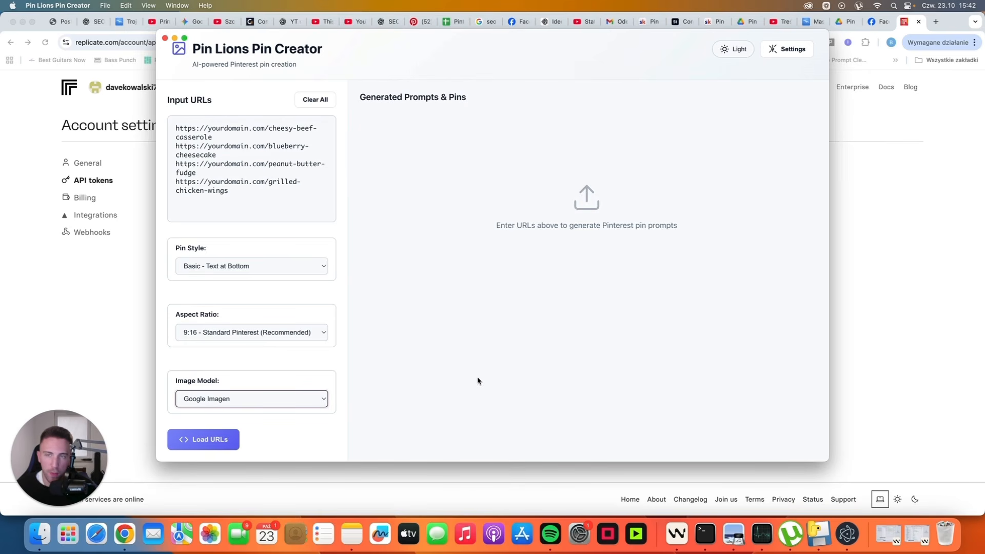
pyautogui.click(97, 293)
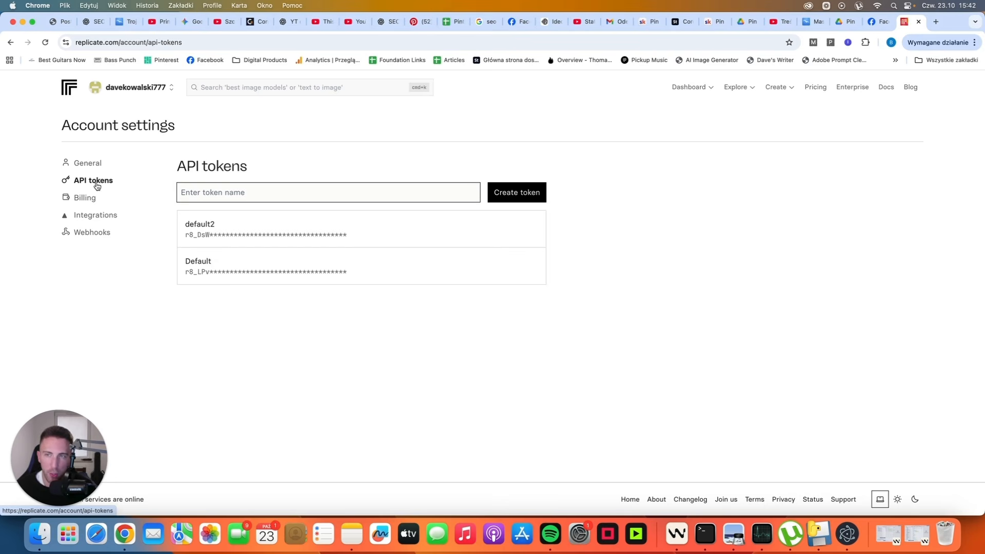
pyautogui.moveTo(490, 229)
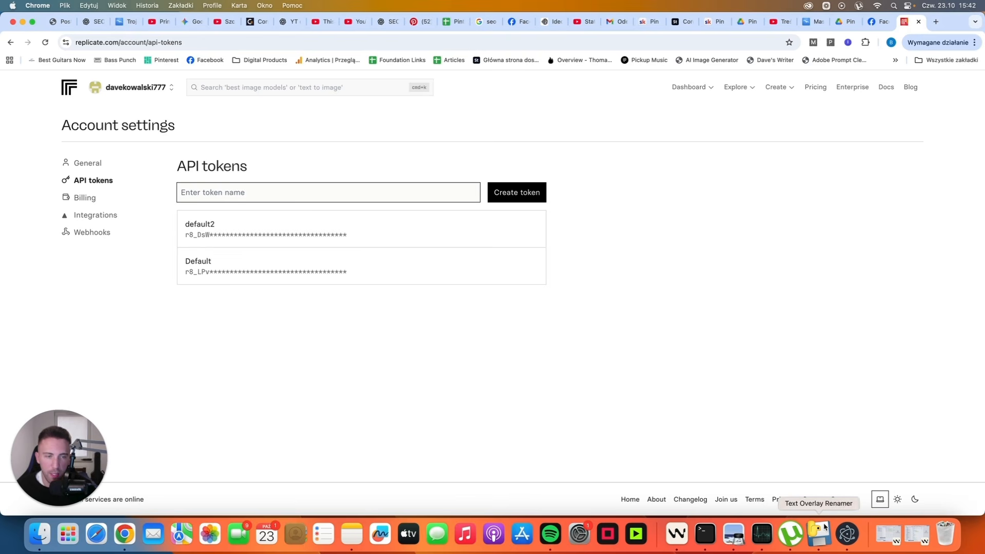
pyautogui.click(843, 545)
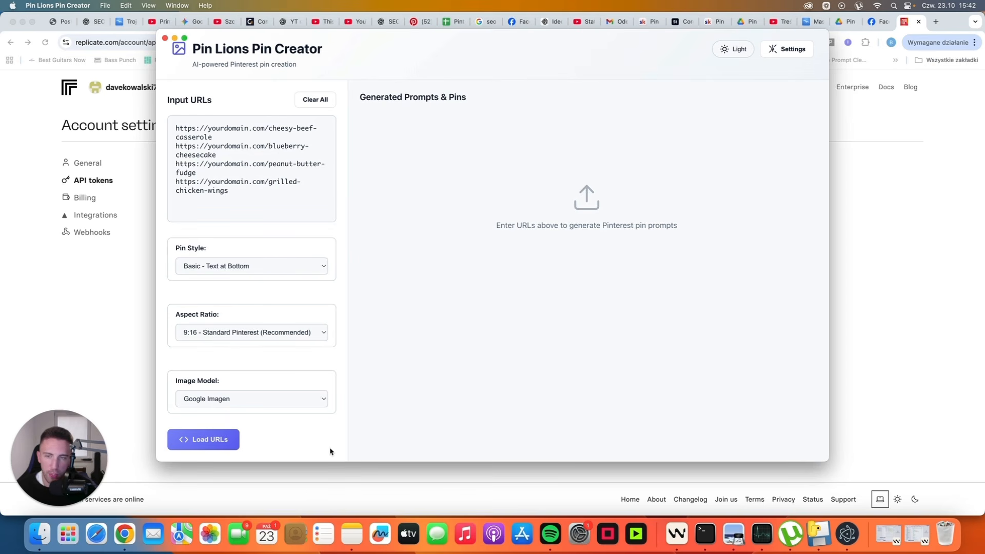
# Step: Switch the image model back to Ideogram, load the four URLs and generate their image prompts
pyautogui.click(277, 397)
pyautogui.click(256, 378)
pyautogui.click(211, 447)
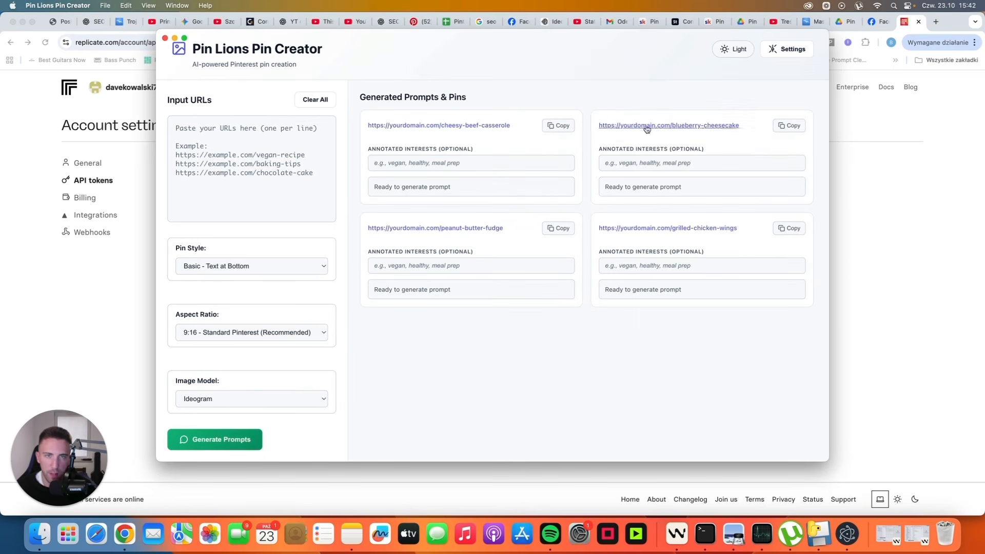
pyautogui.click(231, 443)
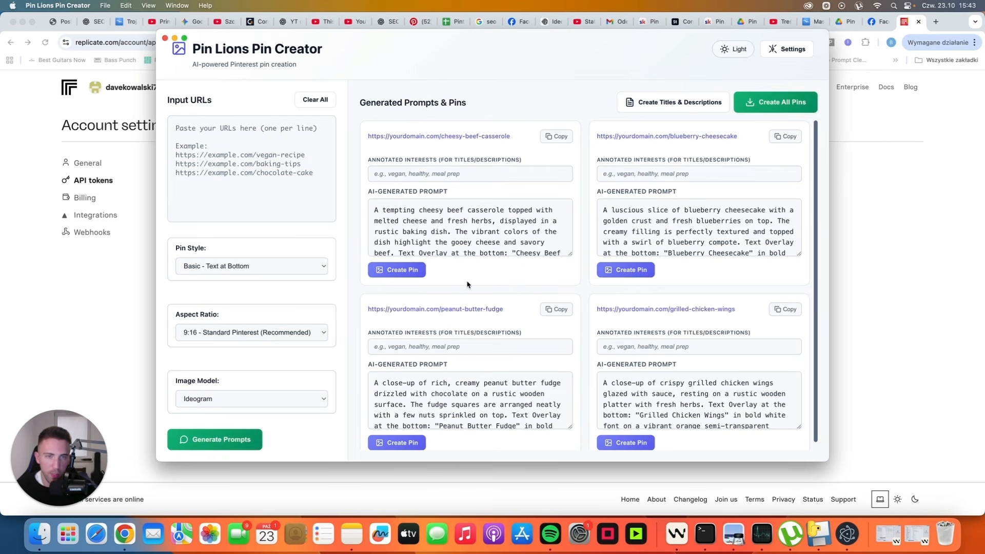
# Step: Create images for all four pins, keeping the Basic - Text at Bottom pin style
pyautogui.click(772, 105)
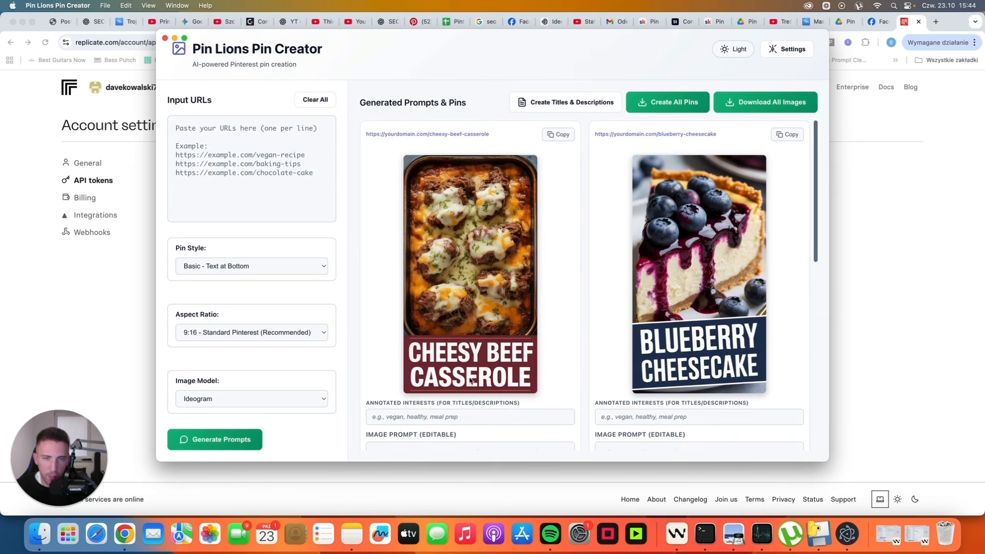
pyautogui.scroll(-2, 671, 360)
pyautogui.scroll(-10, 671, 360)
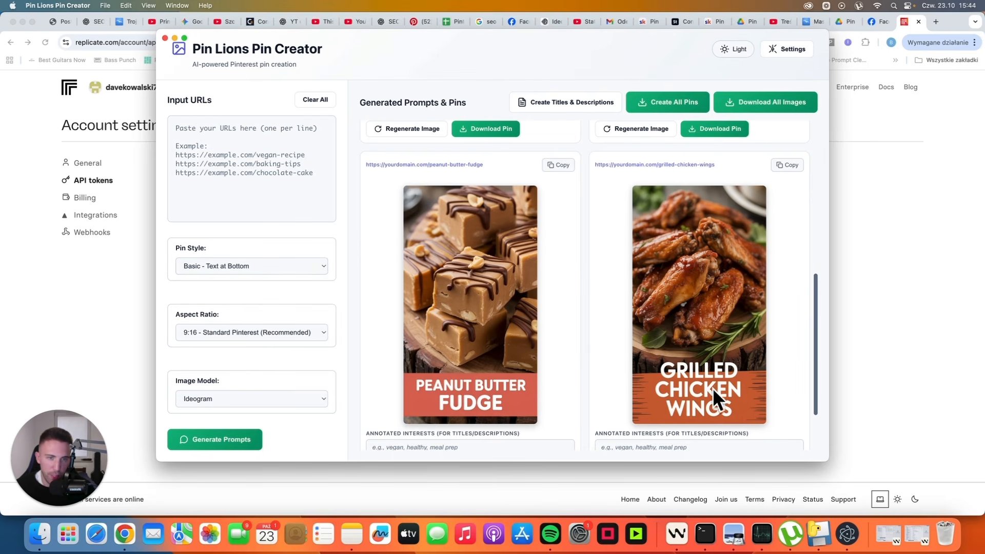
pyautogui.scroll(2, 564, 304)
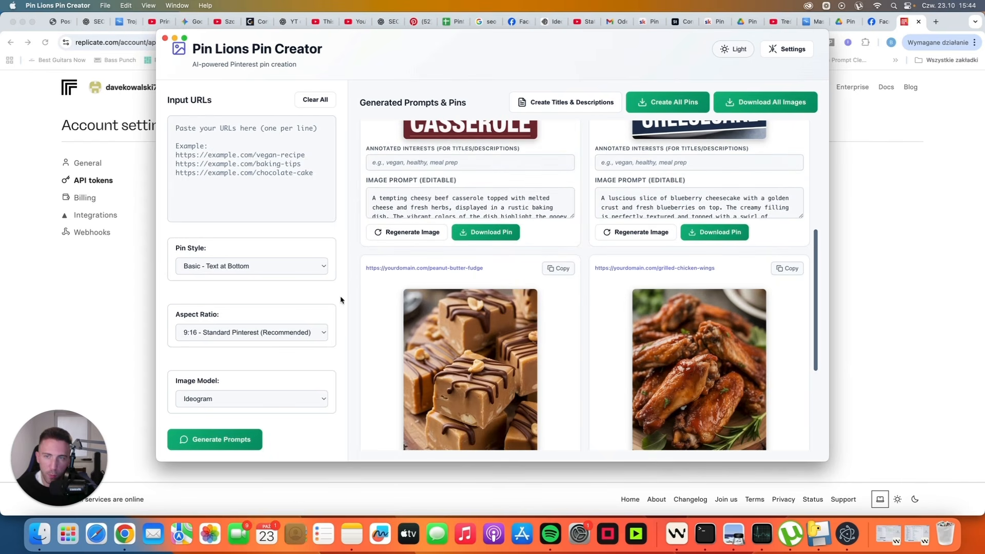
pyautogui.click(318, 267)
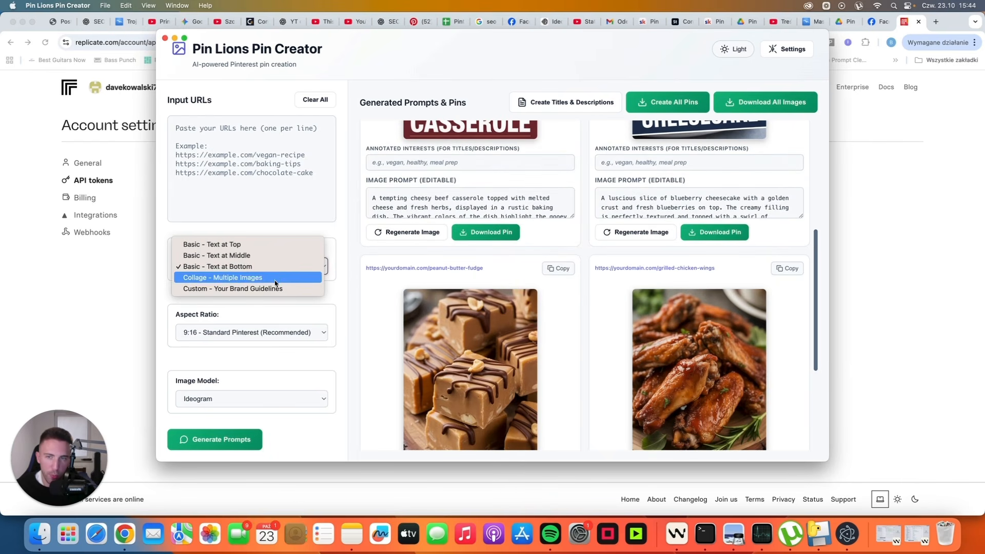
pyautogui.click(354, 292)
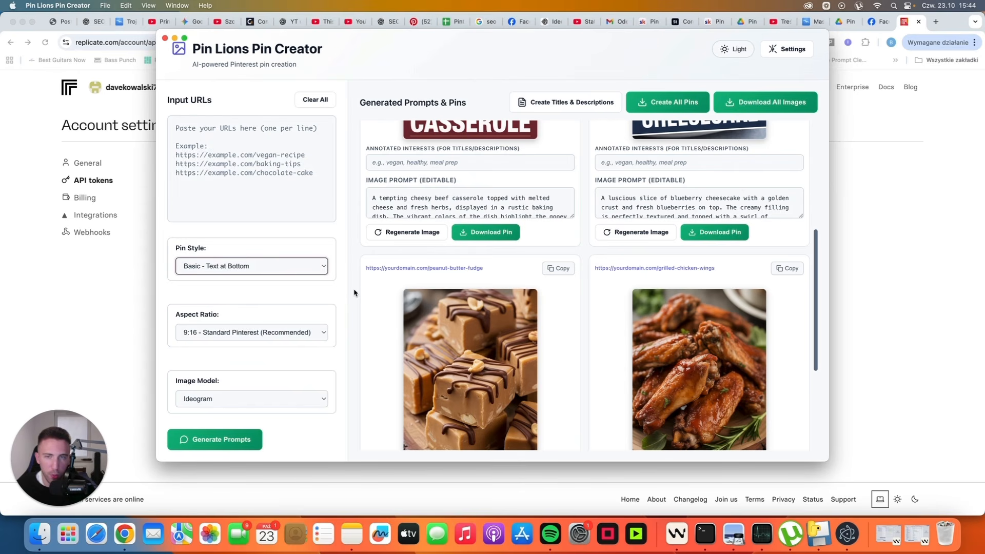
pyautogui.scroll(5, 586, 245)
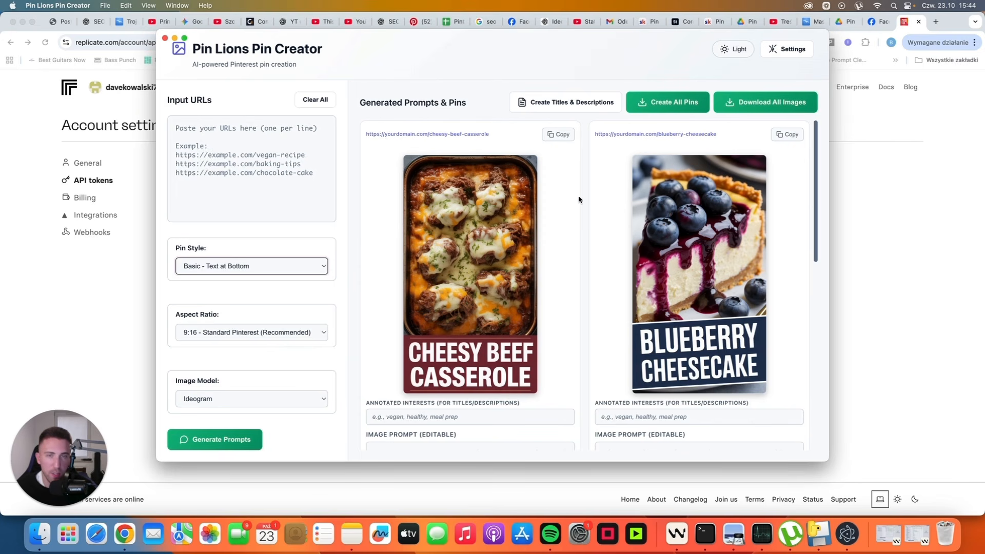
pyautogui.scroll(-3, 578, 201)
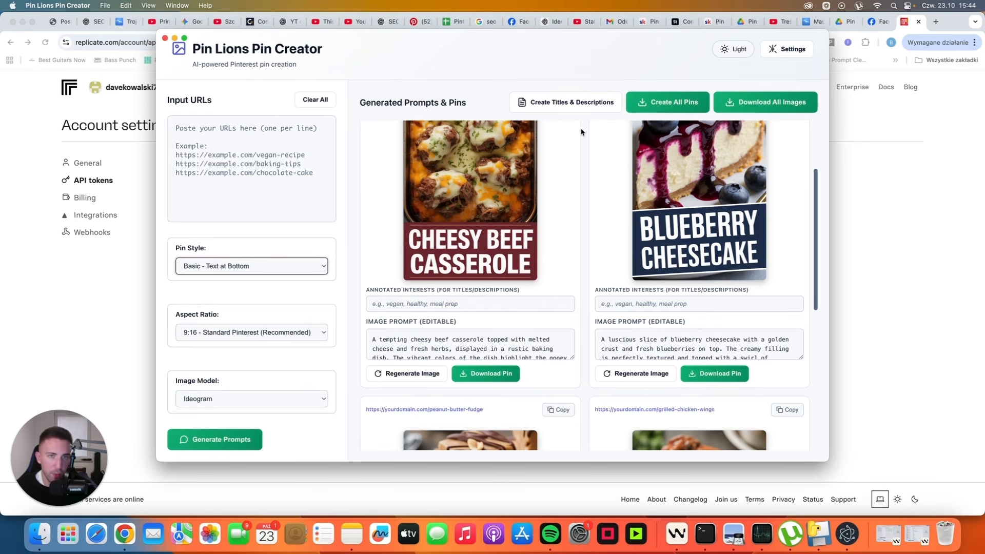
pyautogui.scroll(1, 585, 137)
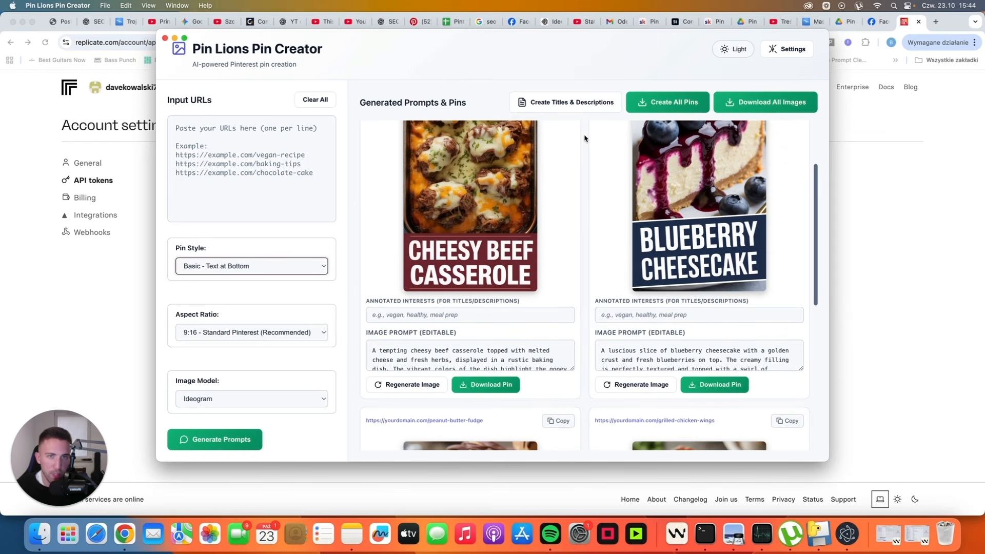
# Step: Generate titles and descriptions, e.g. 'Grilled Chicken Wings – Juicy, Crispy, and Flavorful', and review them
pyautogui.click(565, 107)
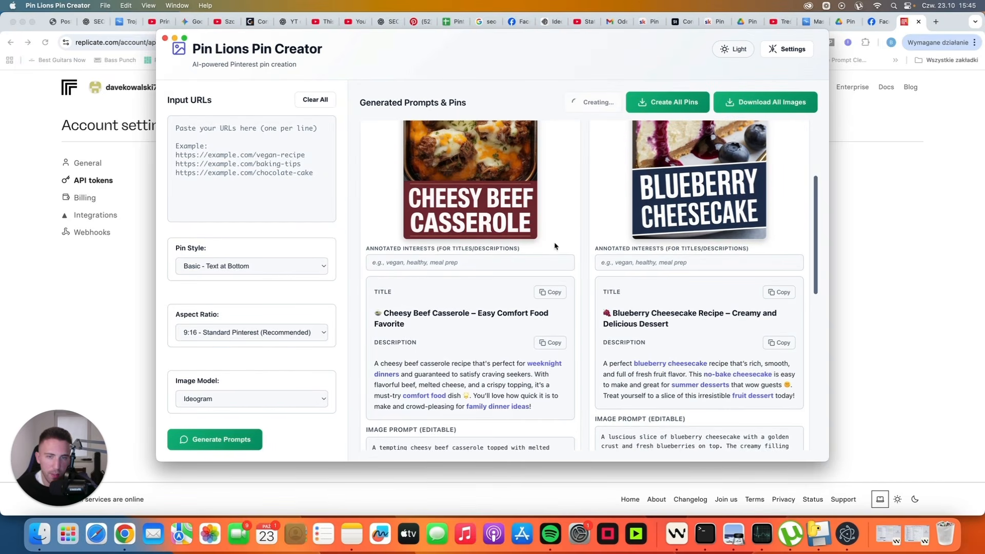
pyautogui.scroll(-5, 634, 292)
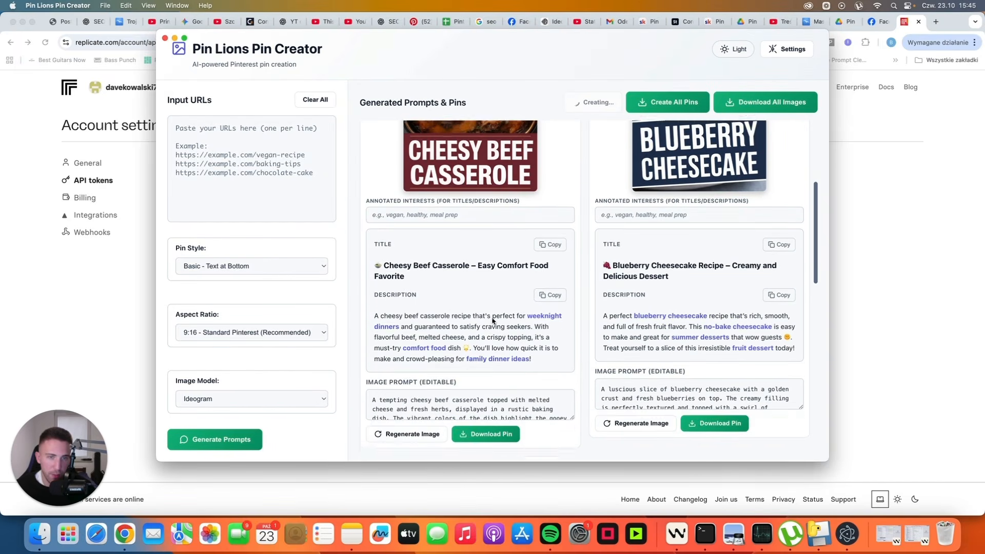
pyautogui.scroll(-5, 634, 292)
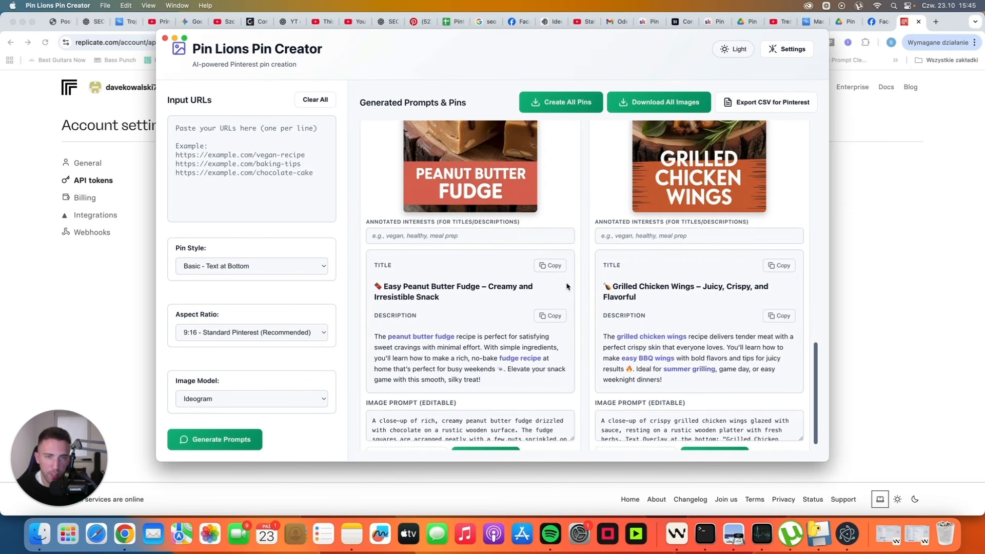
pyautogui.scroll(1, 574, 285)
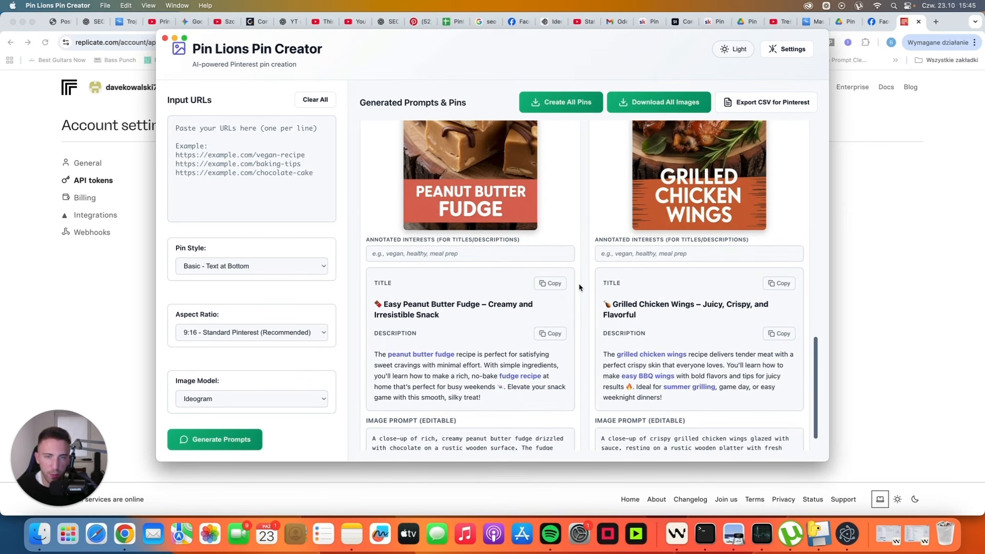
pyautogui.scroll(10, 580, 287)
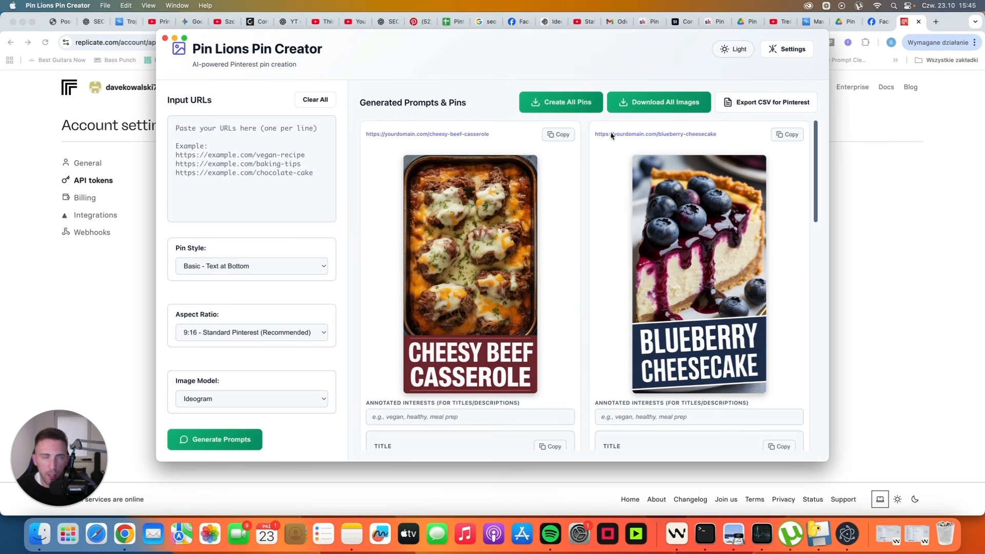
# Step: Download all four pins as pinterest-pins-2025-10-23.zip and dismiss the save dialog
pyautogui.click(642, 103)
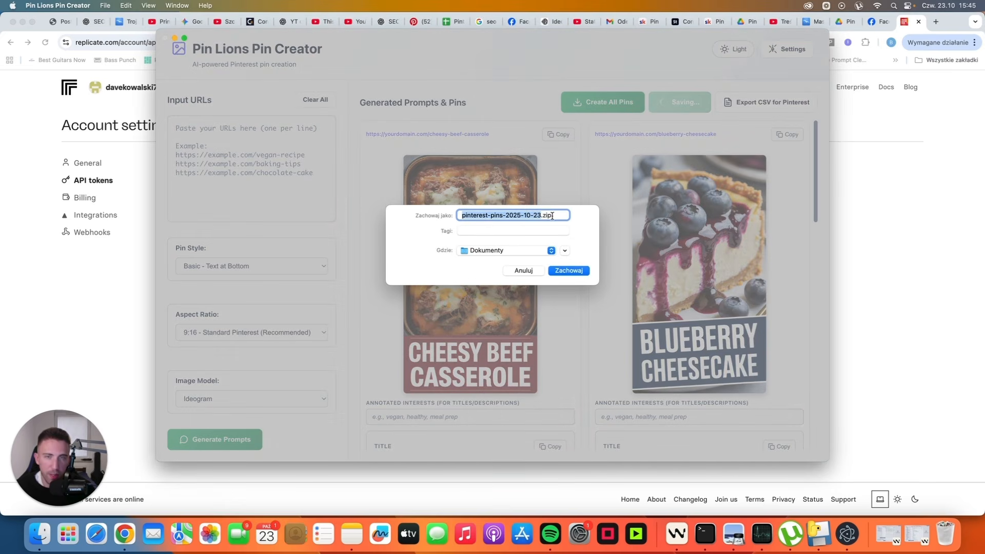
pyautogui.click(527, 276)
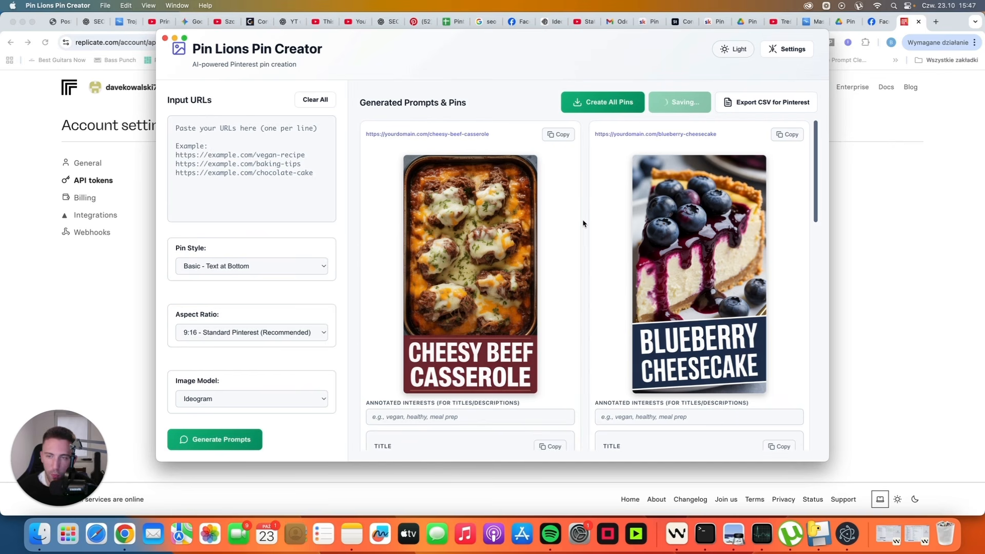
# Step: Regenerate the Cheesy Beef Casserole pin image and check the new Ideogram result
pyautogui.scroll(-1, 580, 222)
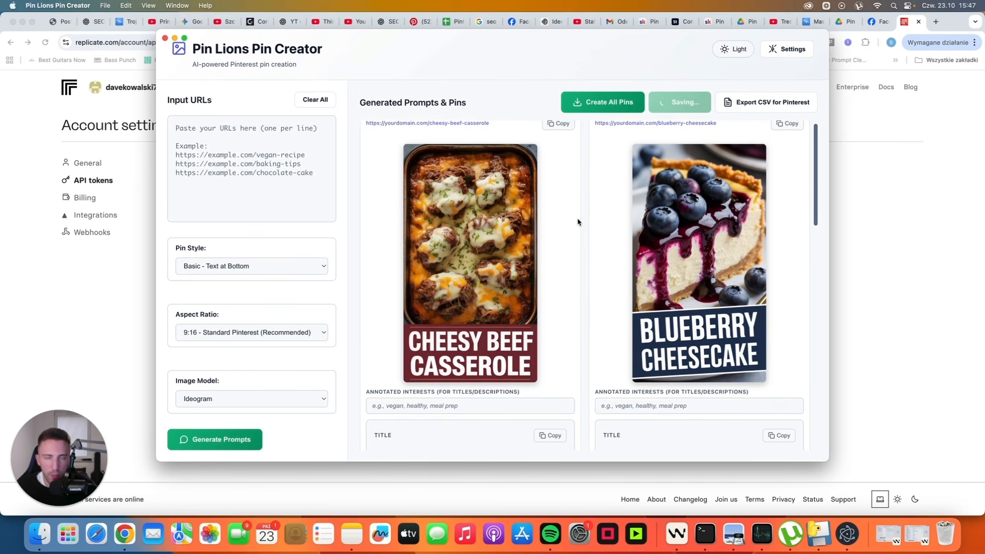
pyautogui.scroll(-5, 577, 222)
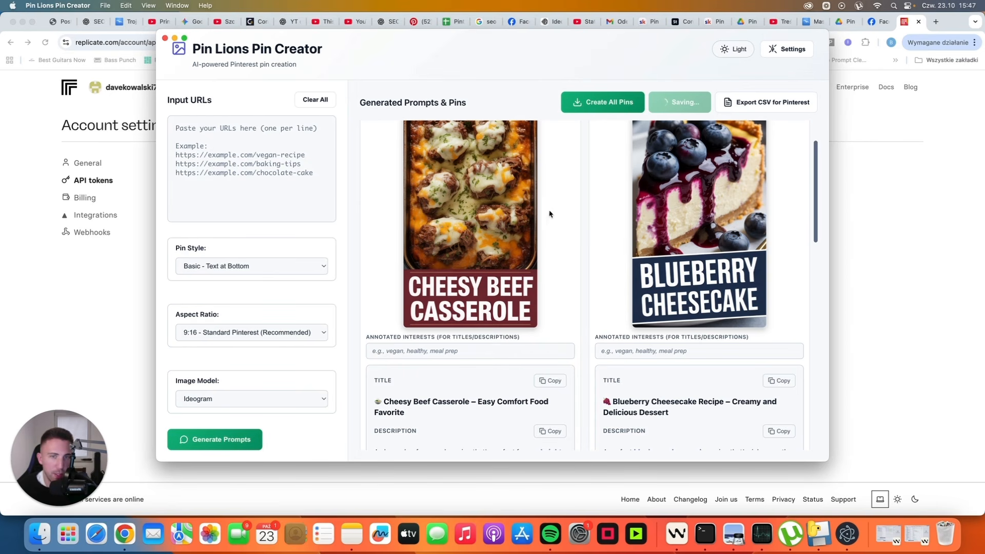
pyautogui.scroll(-5, 461, 250)
pyautogui.scroll(-8, 461, 250)
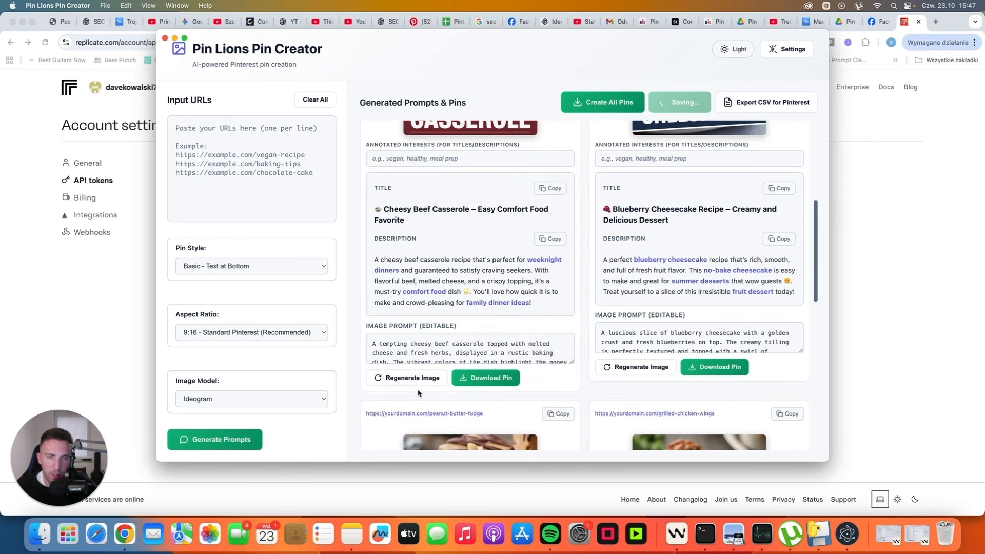
pyautogui.click(417, 379)
pyautogui.scroll(4, 464, 365)
pyautogui.scroll(3, 464, 365)
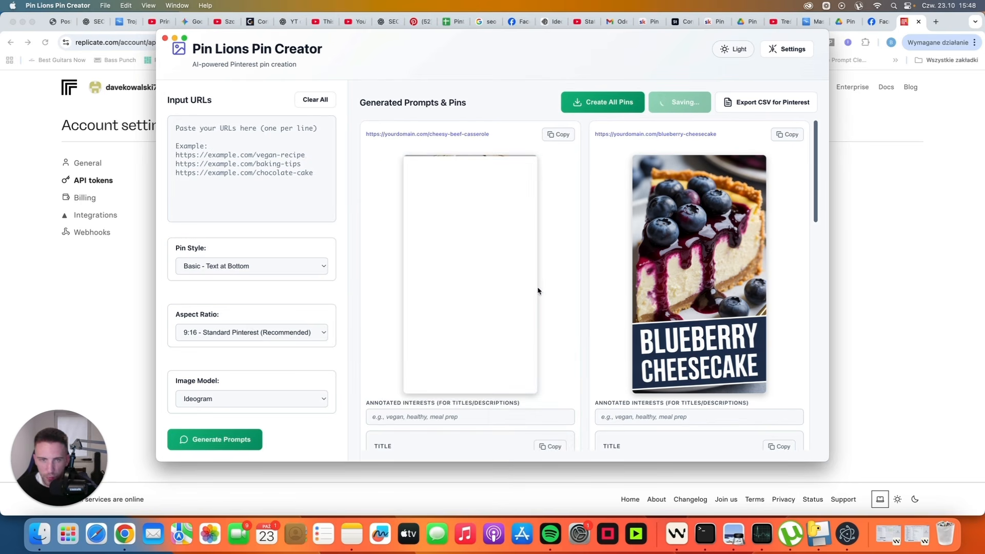
pyautogui.scroll(-1, 469, 301)
pyautogui.scroll(-8, 469, 301)
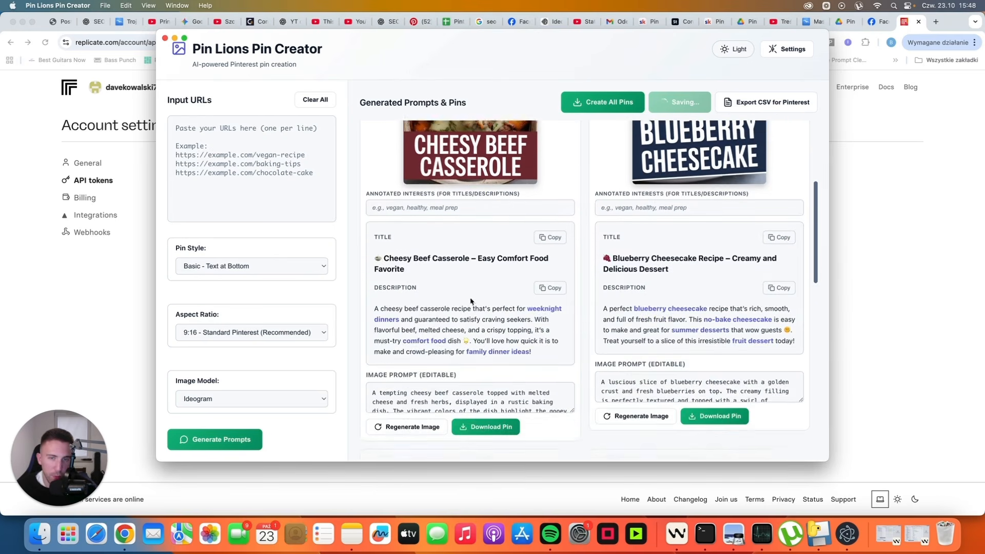
pyautogui.scroll(-3, 444, 362)
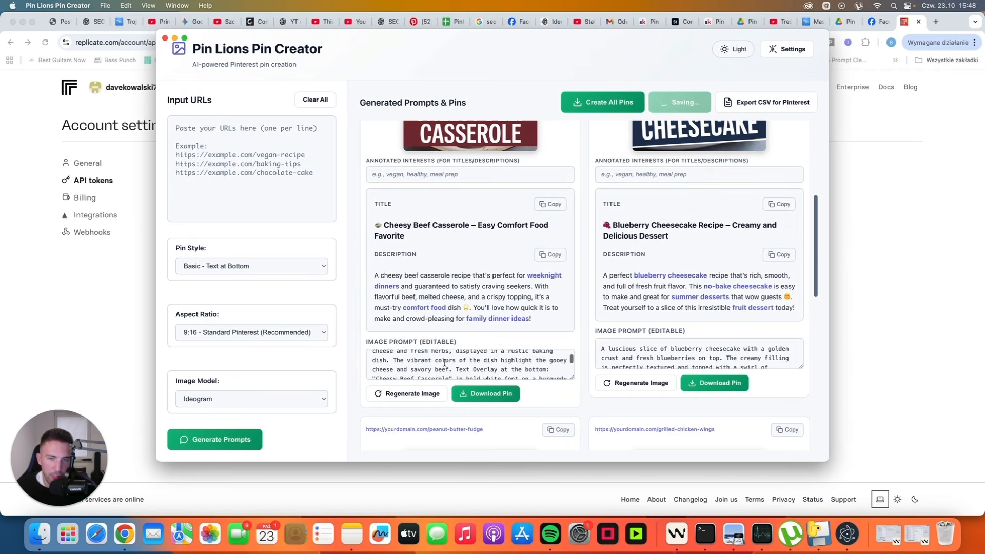